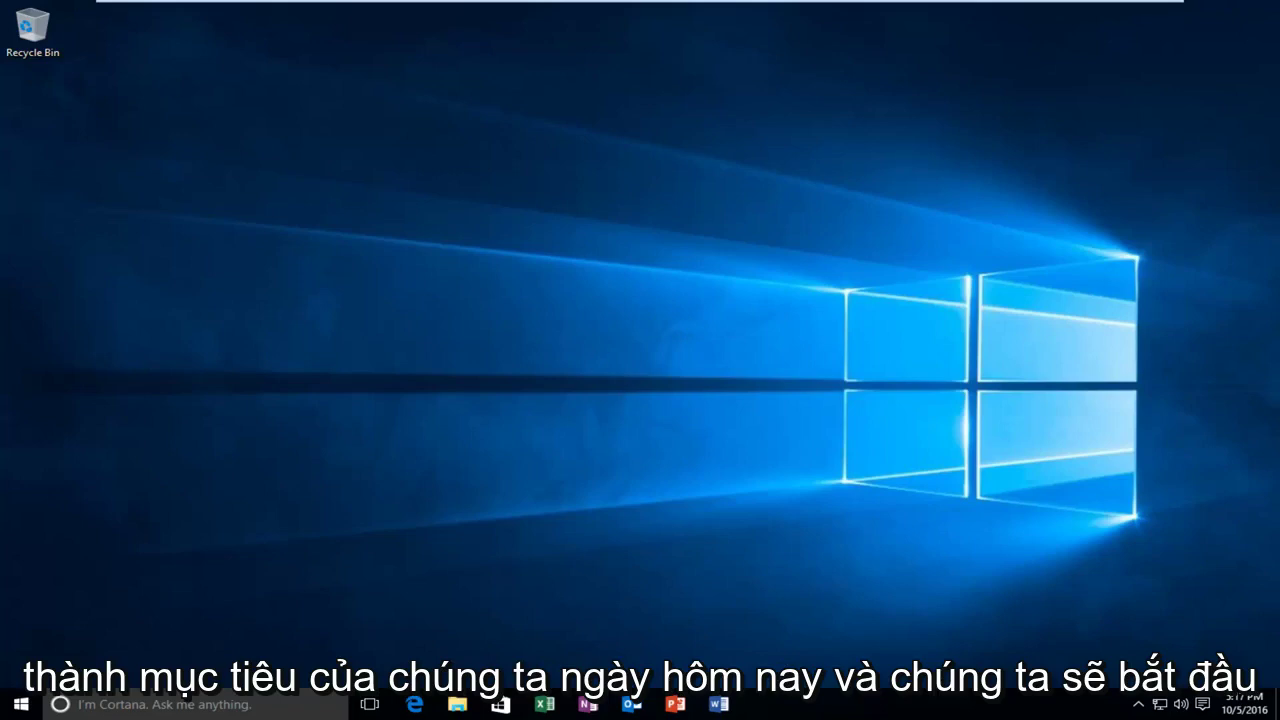
Step: Search the Start menu for 'control panel' and open the Control Panel best match
click(20, 704)
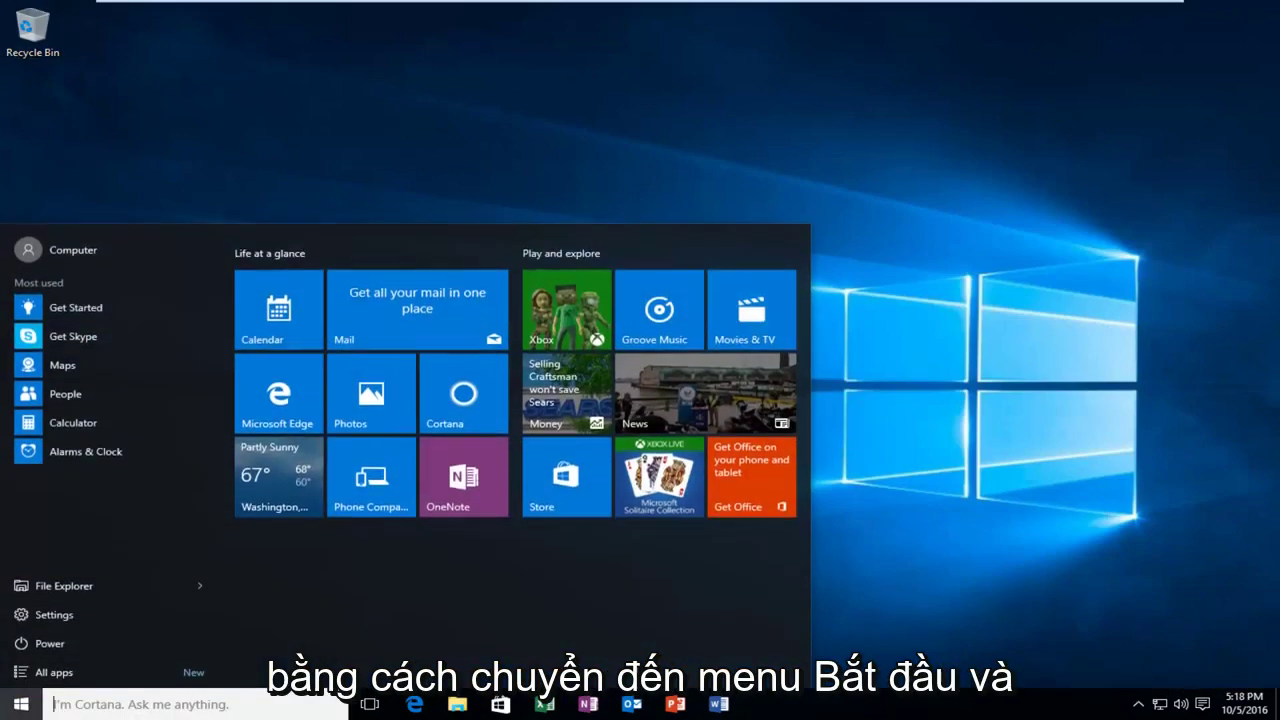
text(co)
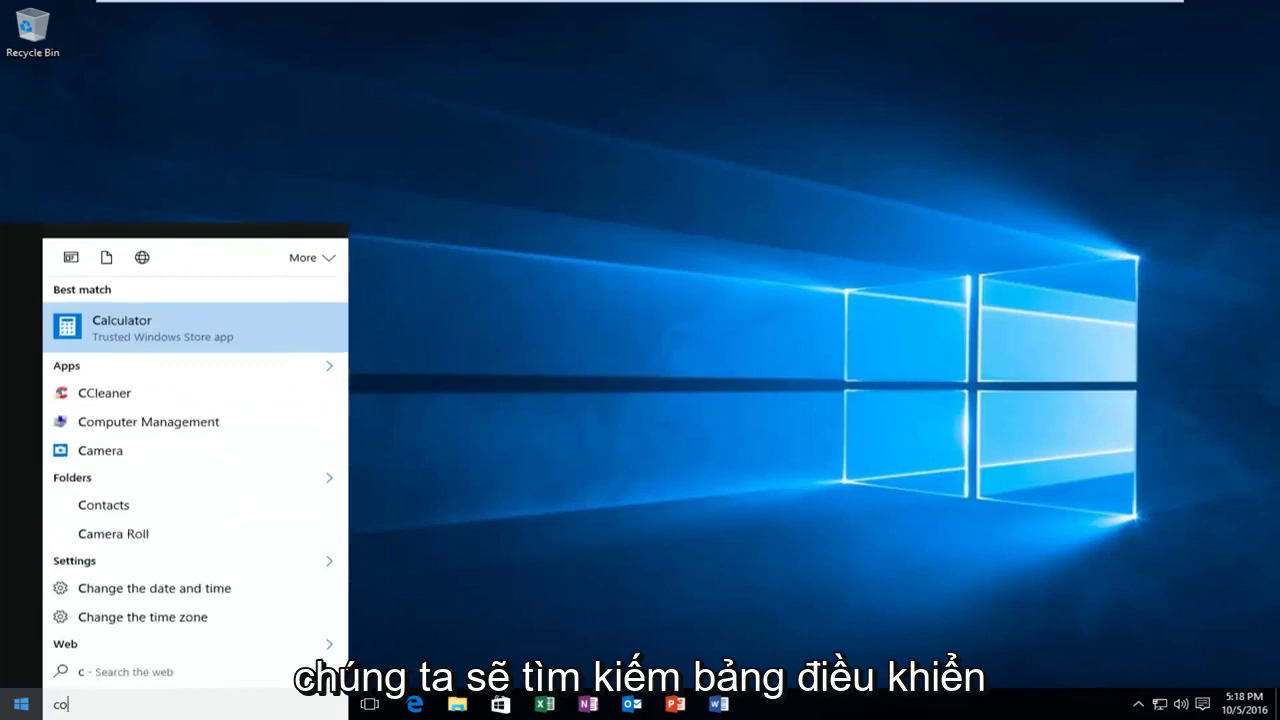
text(ntrol panel)
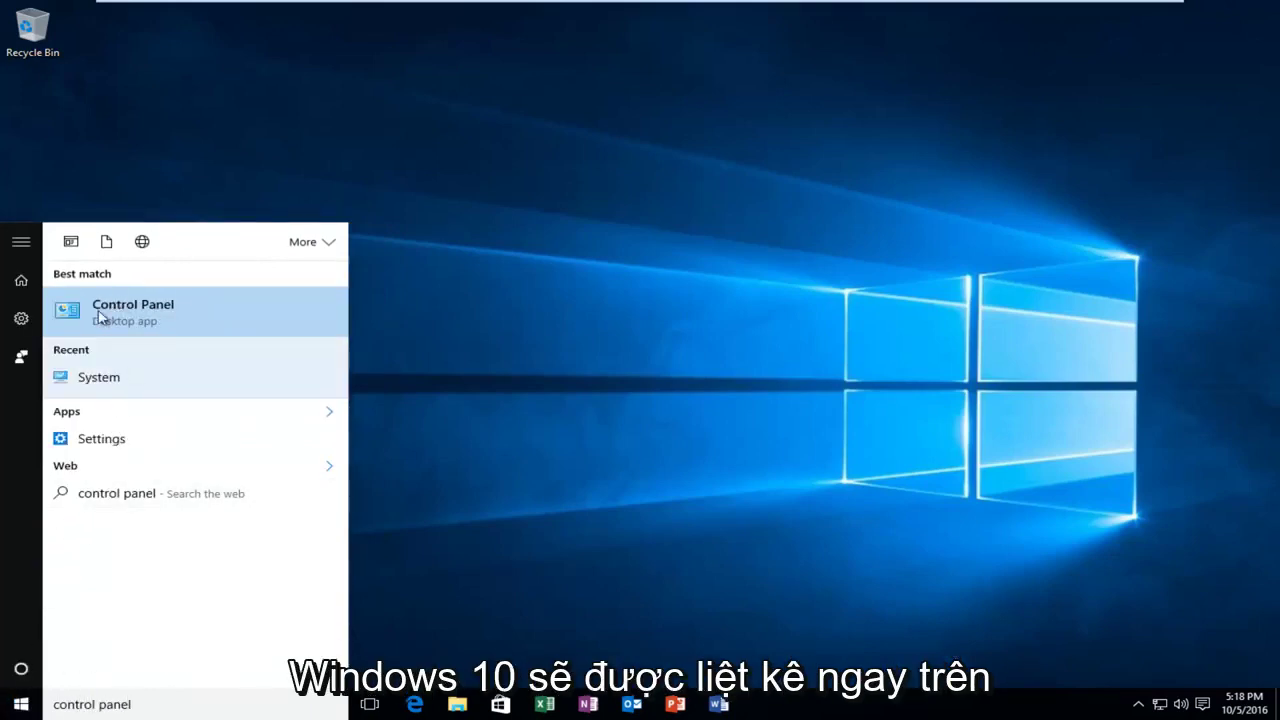
click(155, 309)
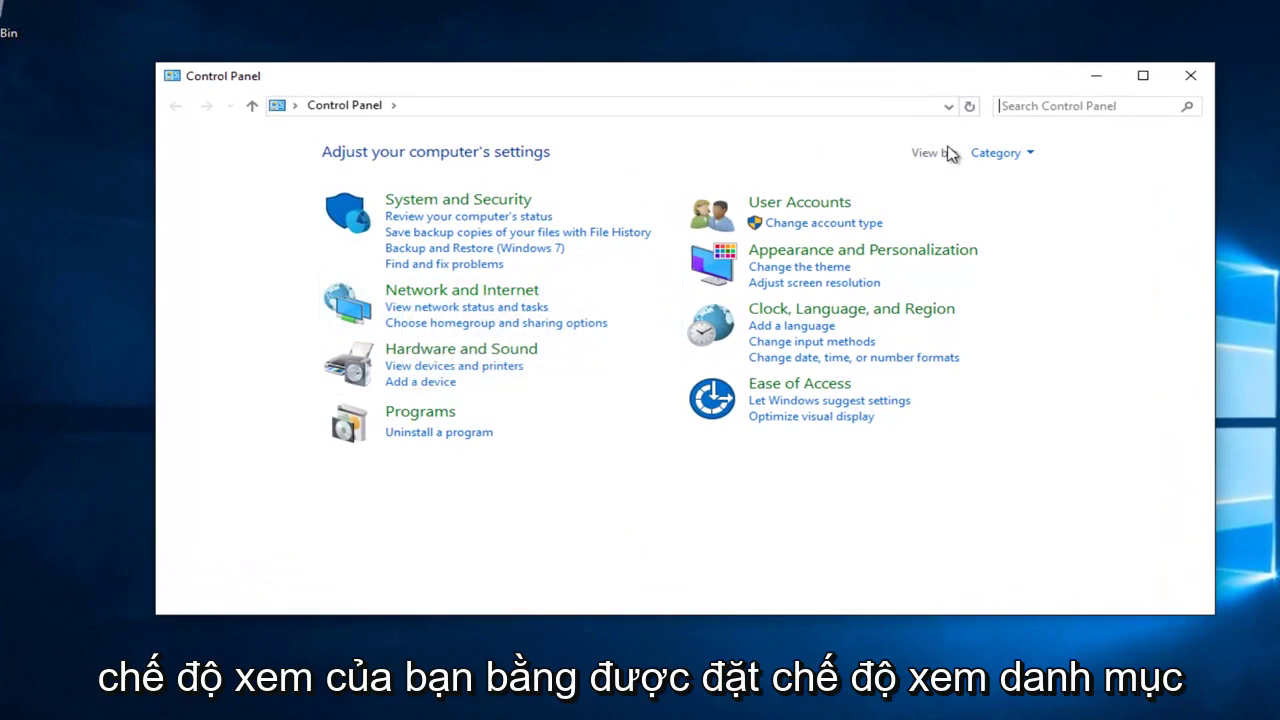
Step: Go through Network and Internet to reach the Network and Sharing Center
click(1015, 155)
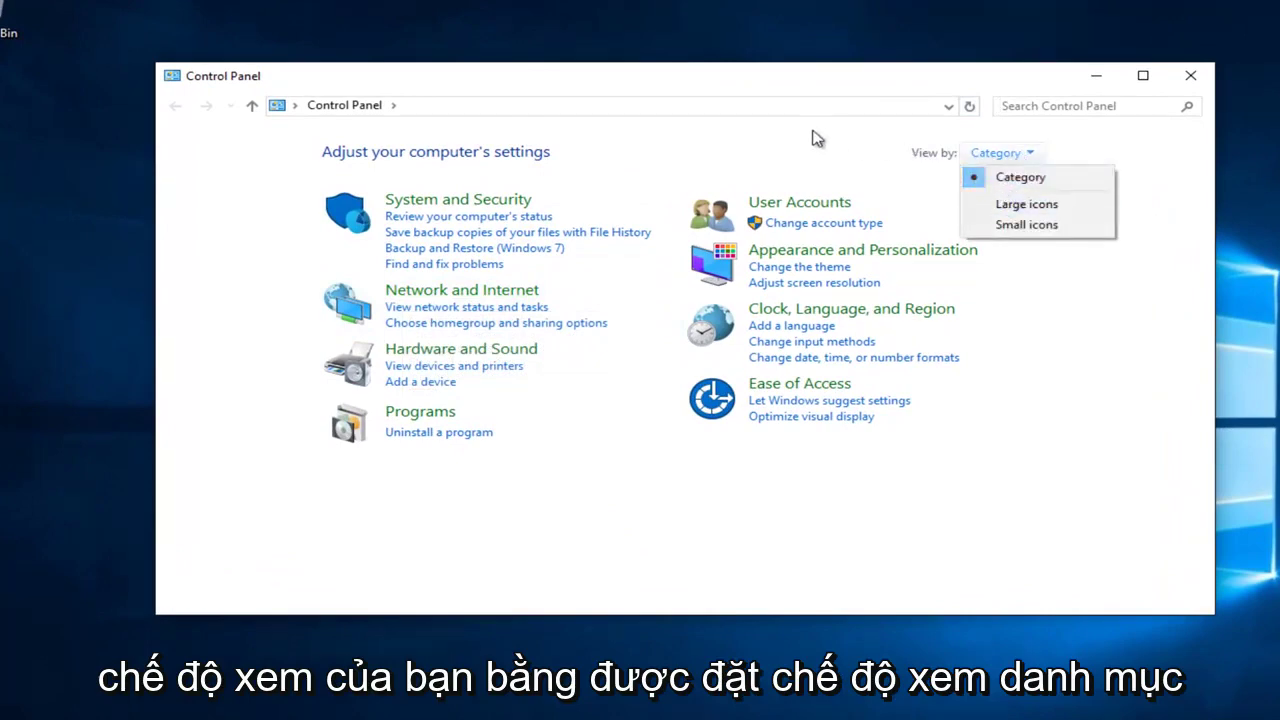
click(464, 295)
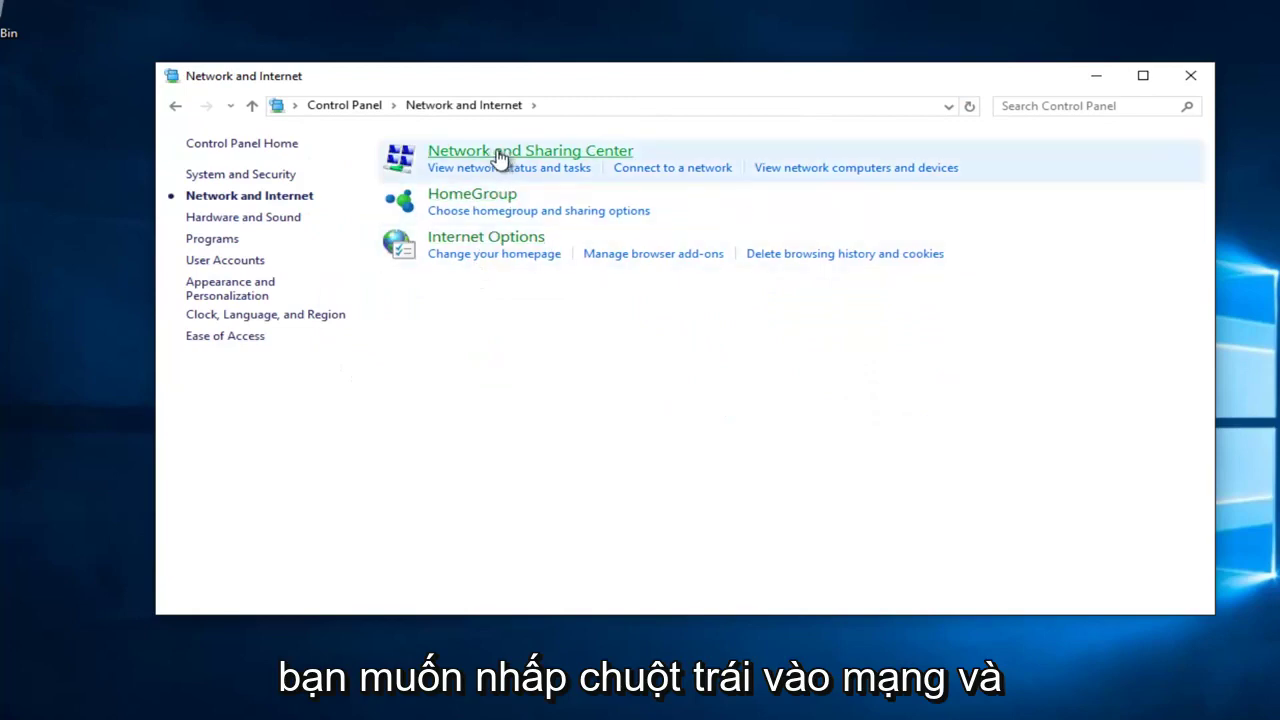
click(547, 158)
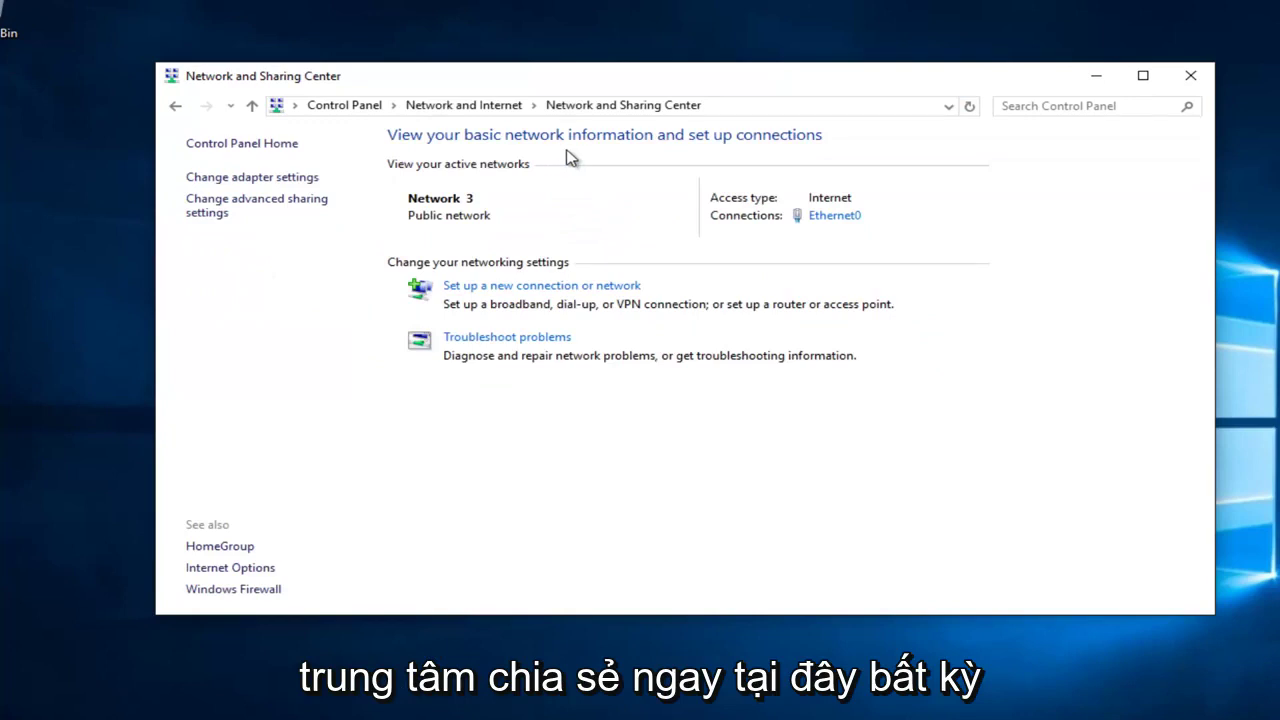
Step: Open Ethernet0's status and properties, and select Internet Protocol Version 4 (TCP/IPv4)
click(822, 217)
drag(716, 210, 719, 193)
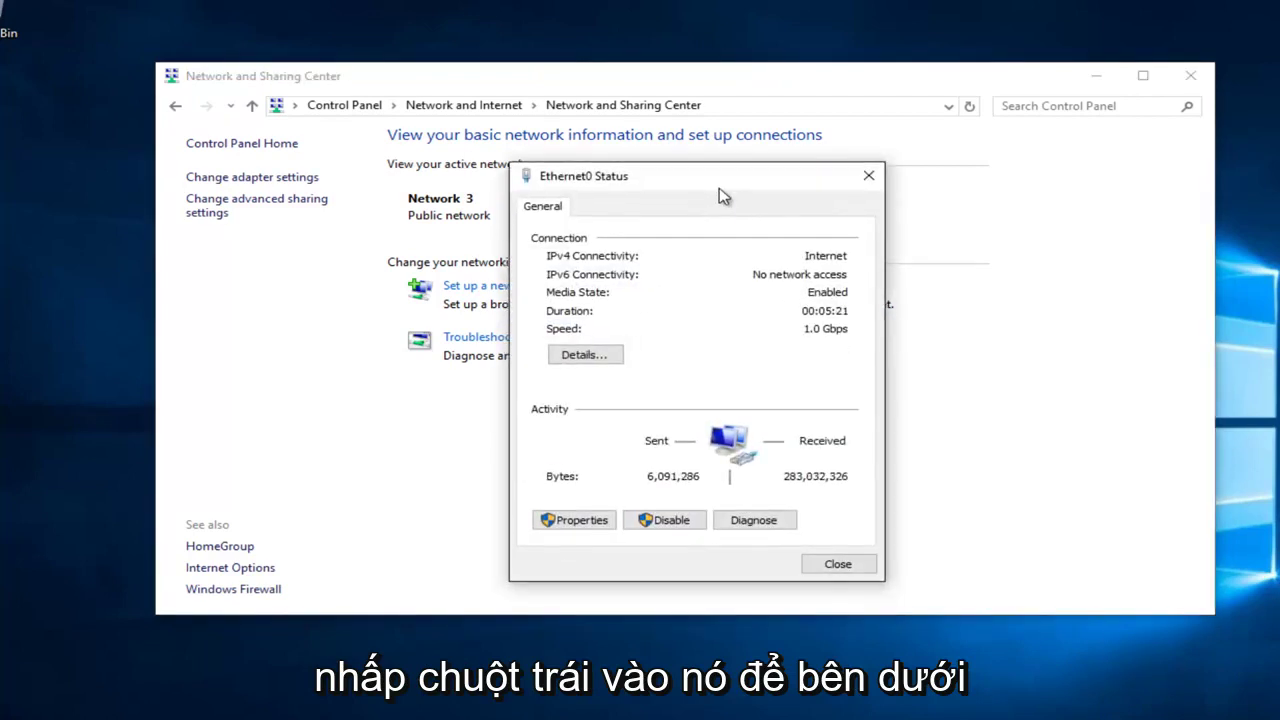
click(580, 522)
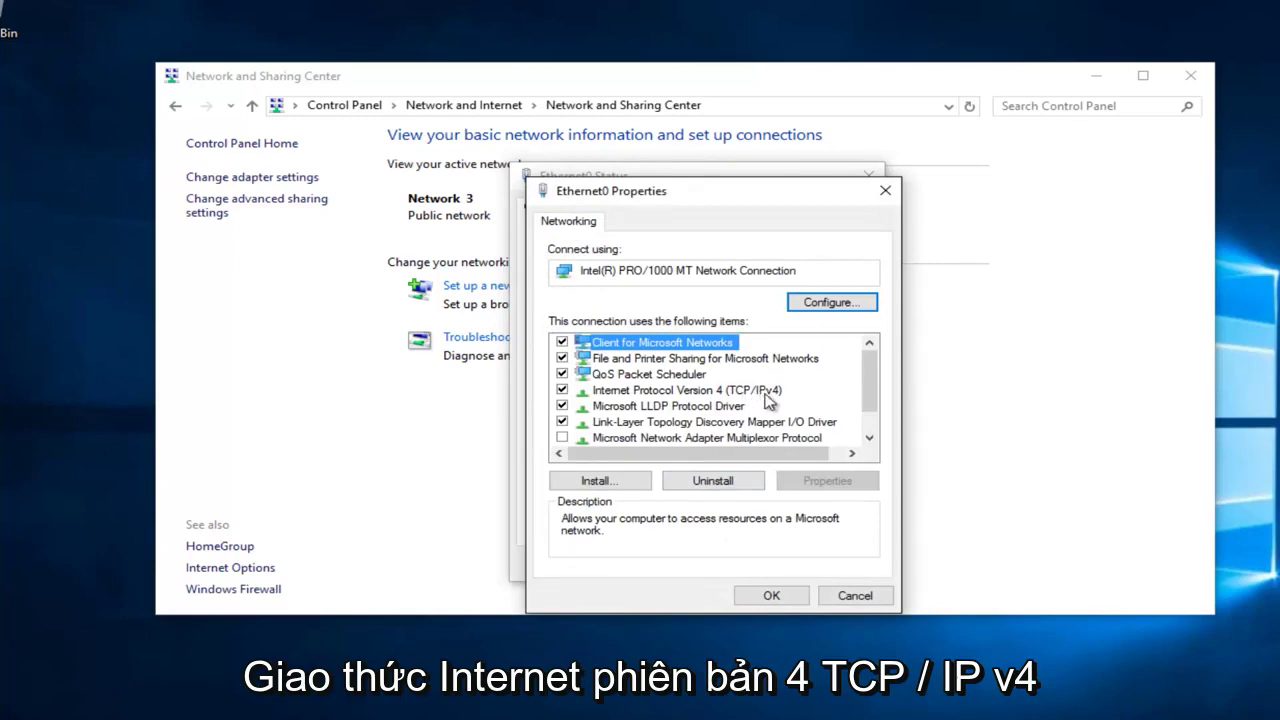
click(689, 396)
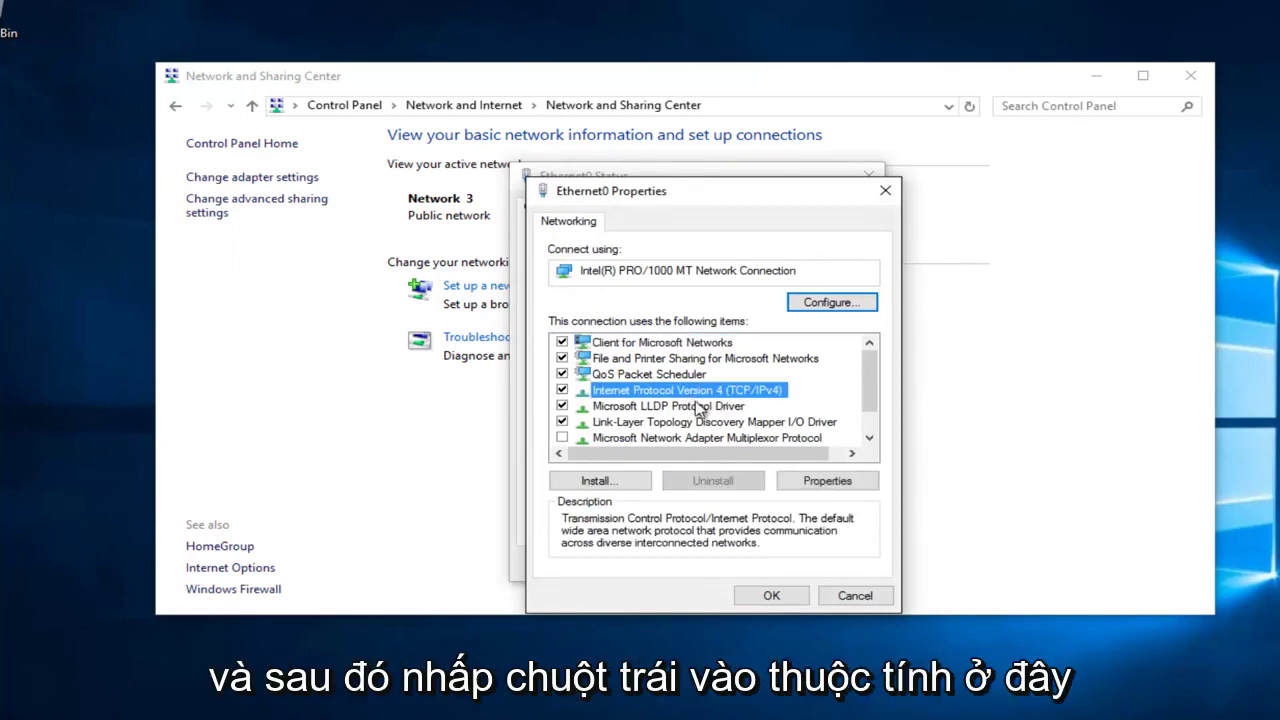
Step: Switch IPv4 to manual DNS with preferred server 8.8.8.8 and alternate 8.8.4.4
click(812, 487)
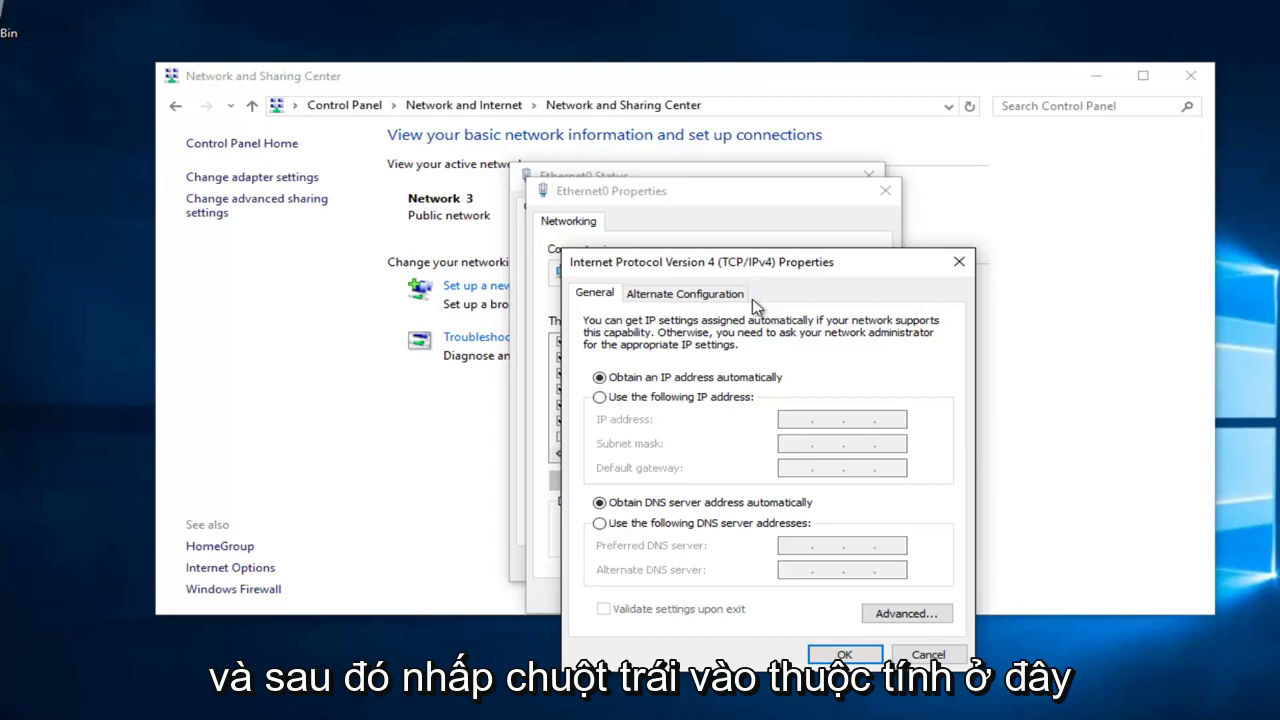
drag(754, 262, 724, 192)
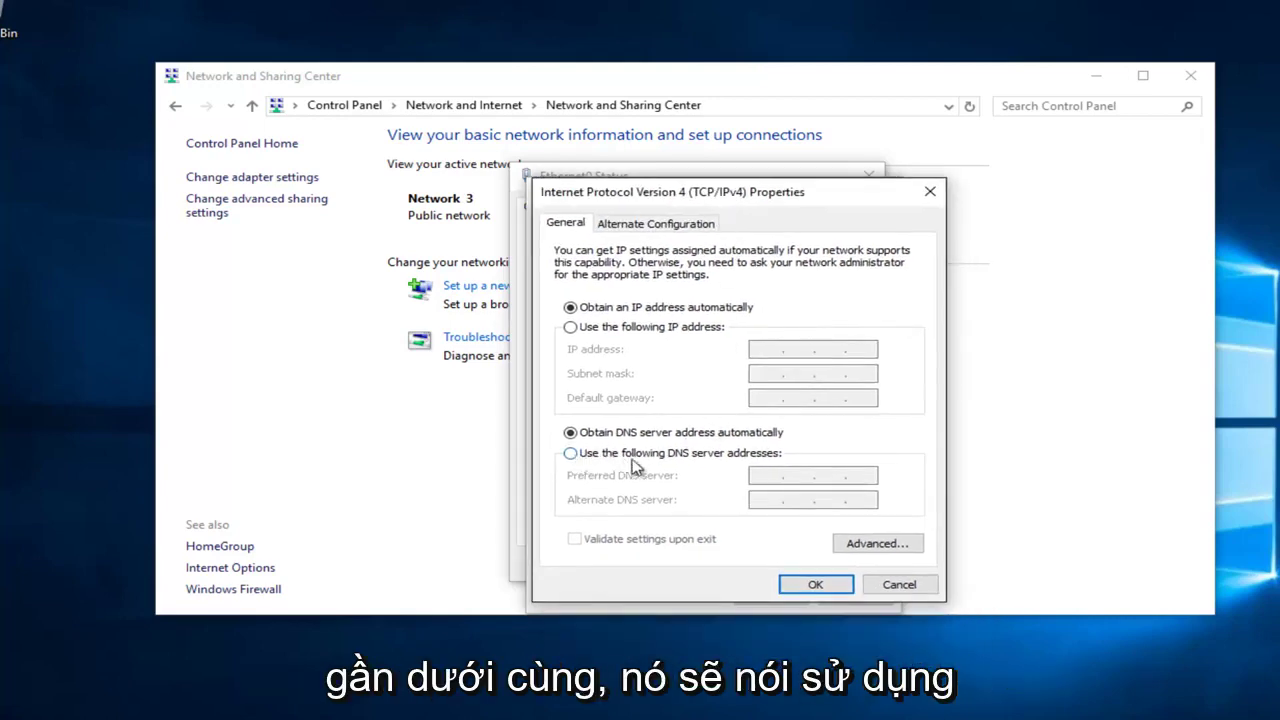
click(573, 455)
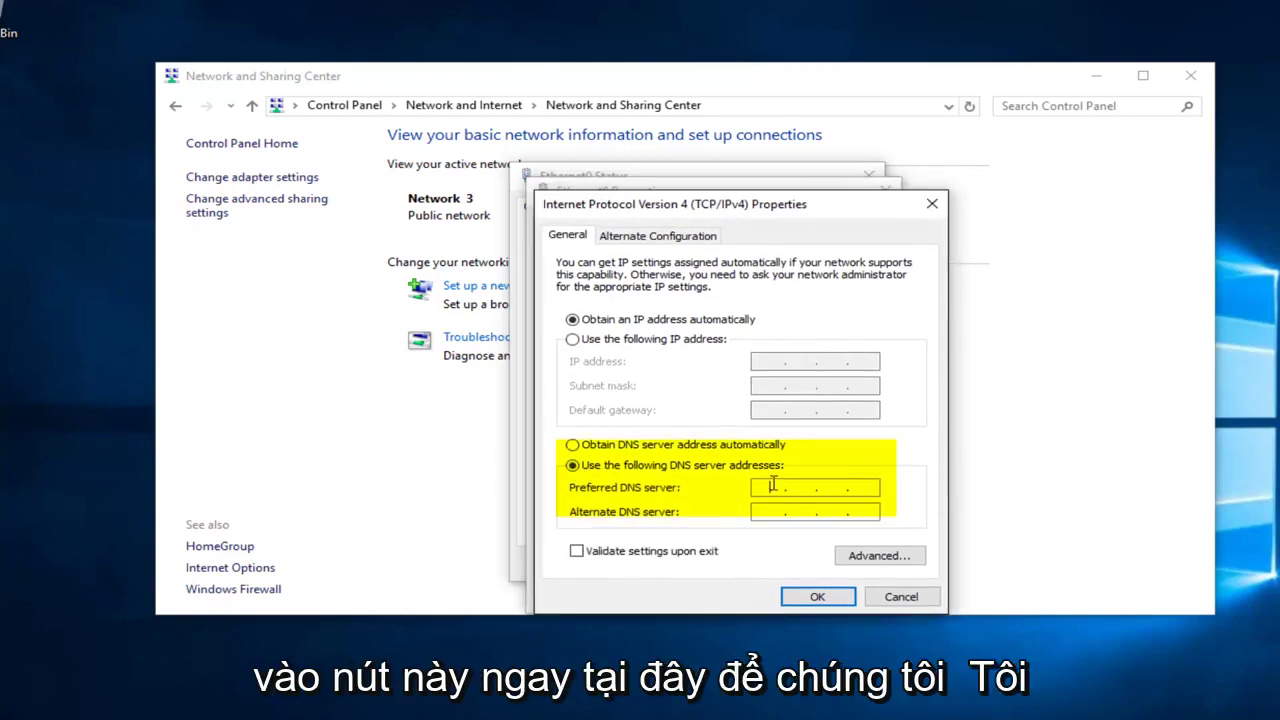
text(8.8)
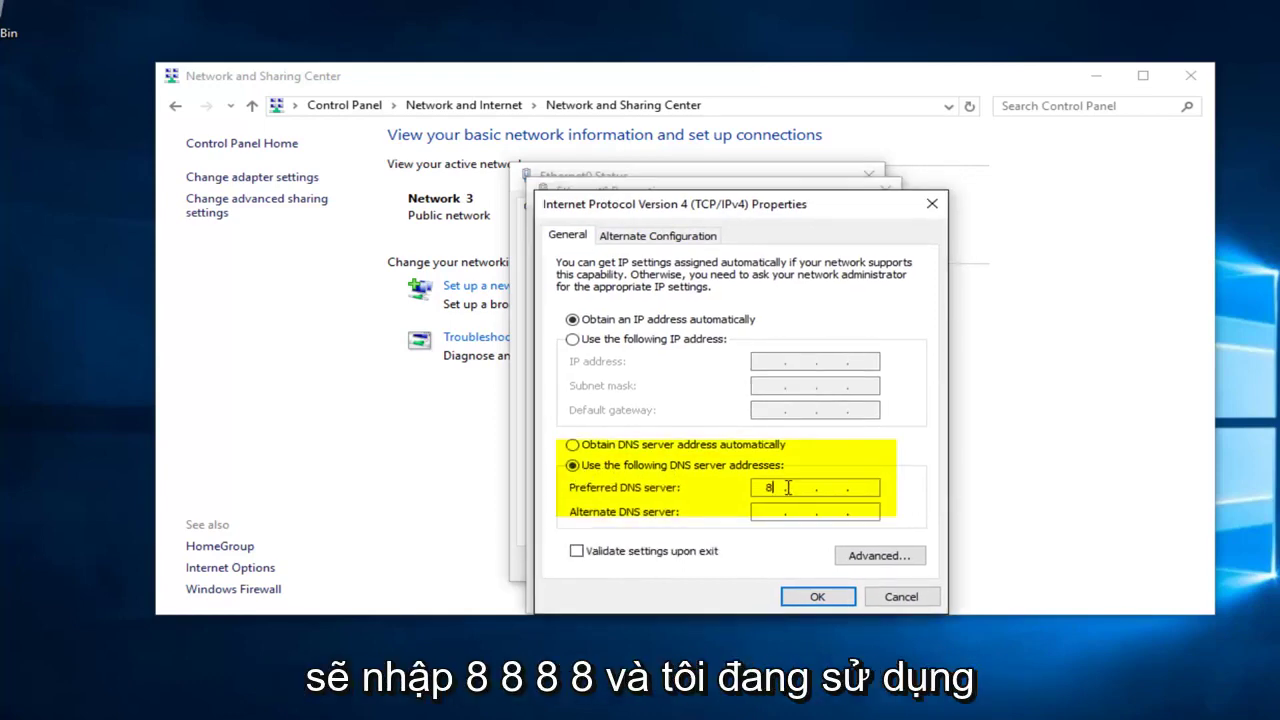
text(.8.8)
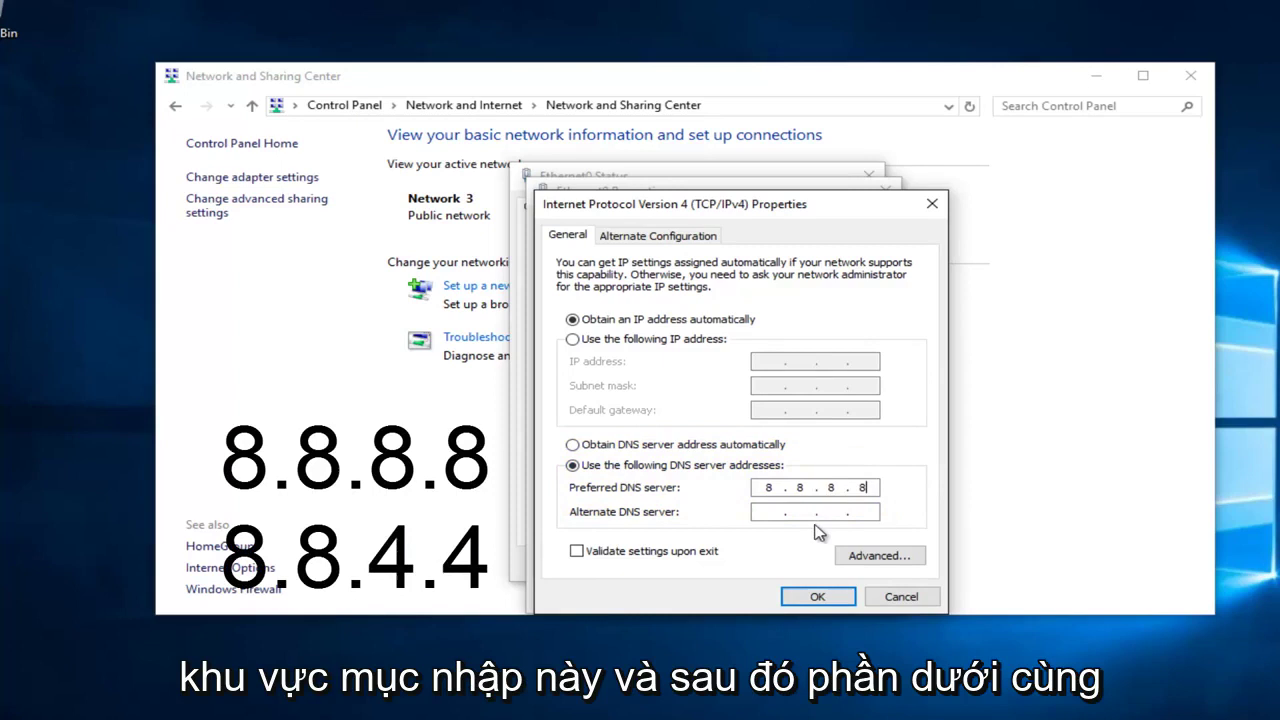
click(786, 512)
text(8.8.)
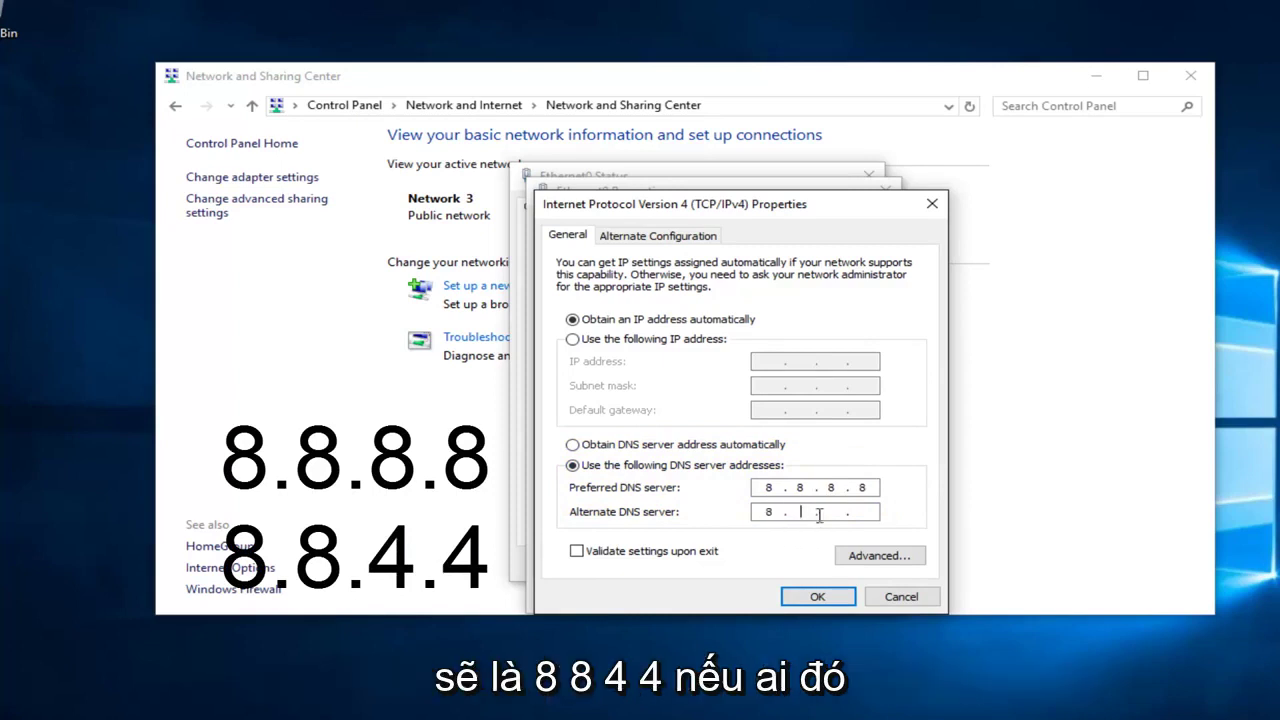
text(4.4)
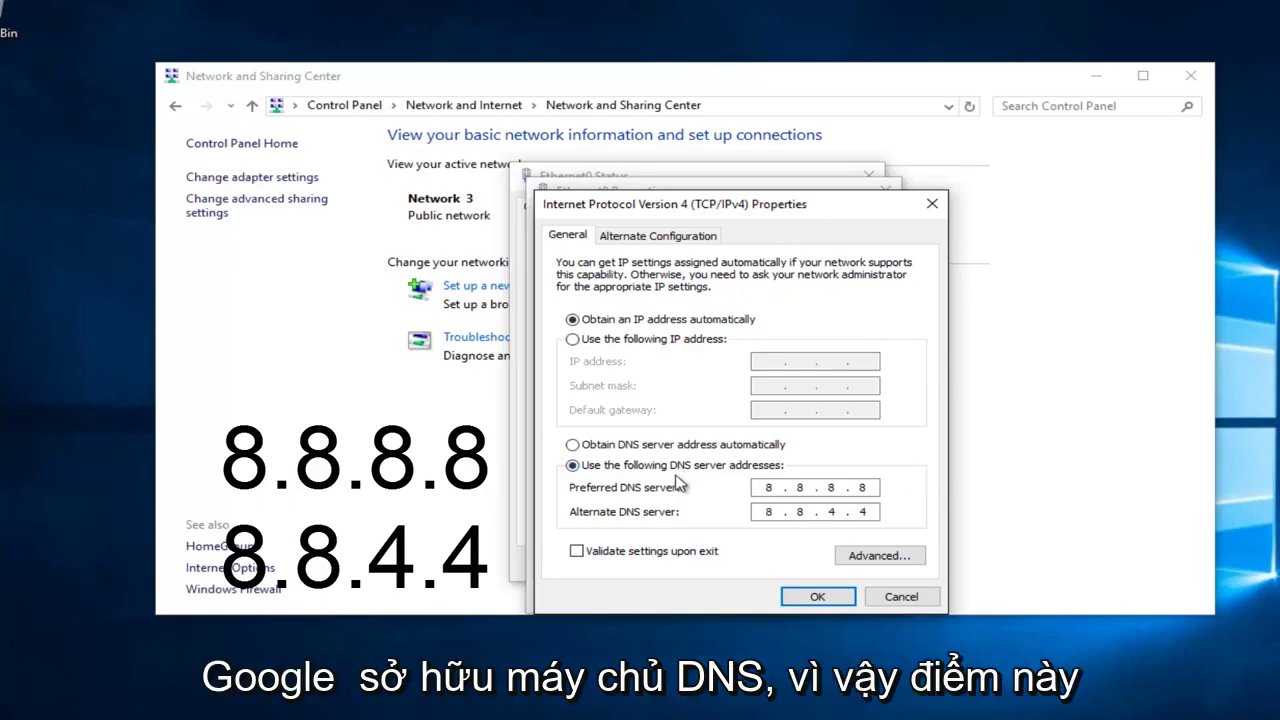
Step: Confirm the new DNS settings and close the Ethernet0 Properties and Status windows
click(808, 600)
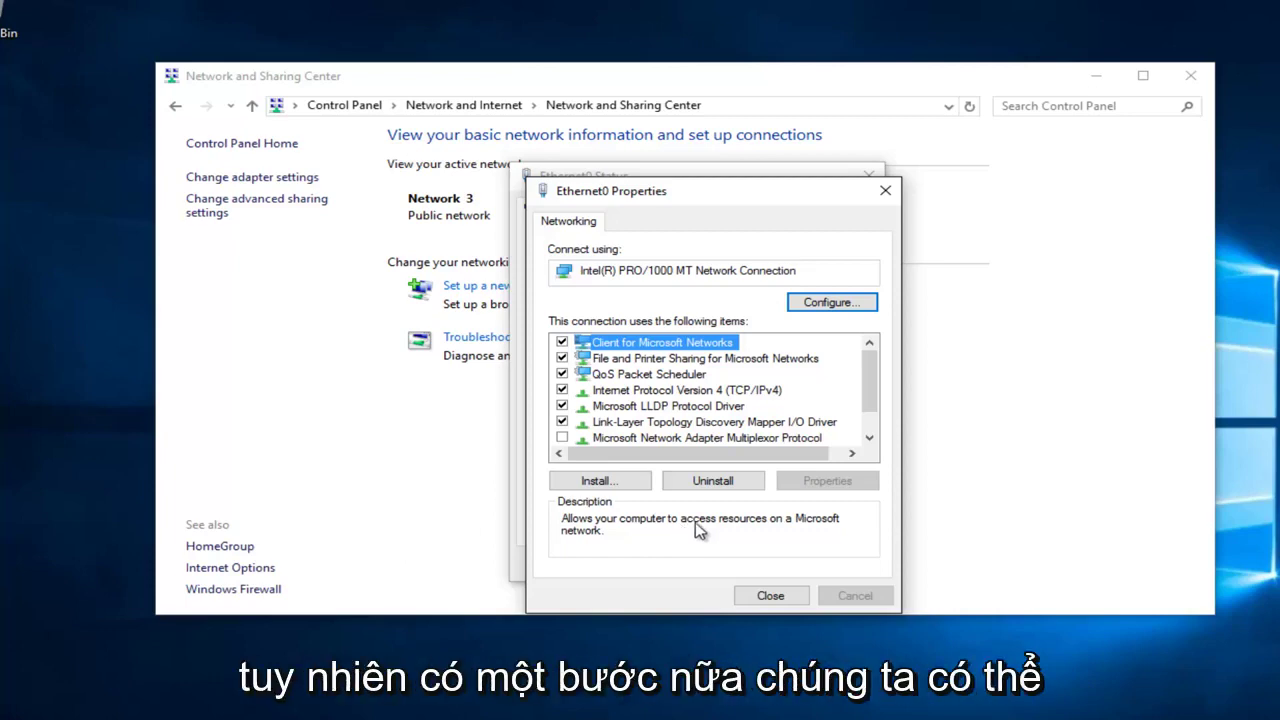
click(882, 193)
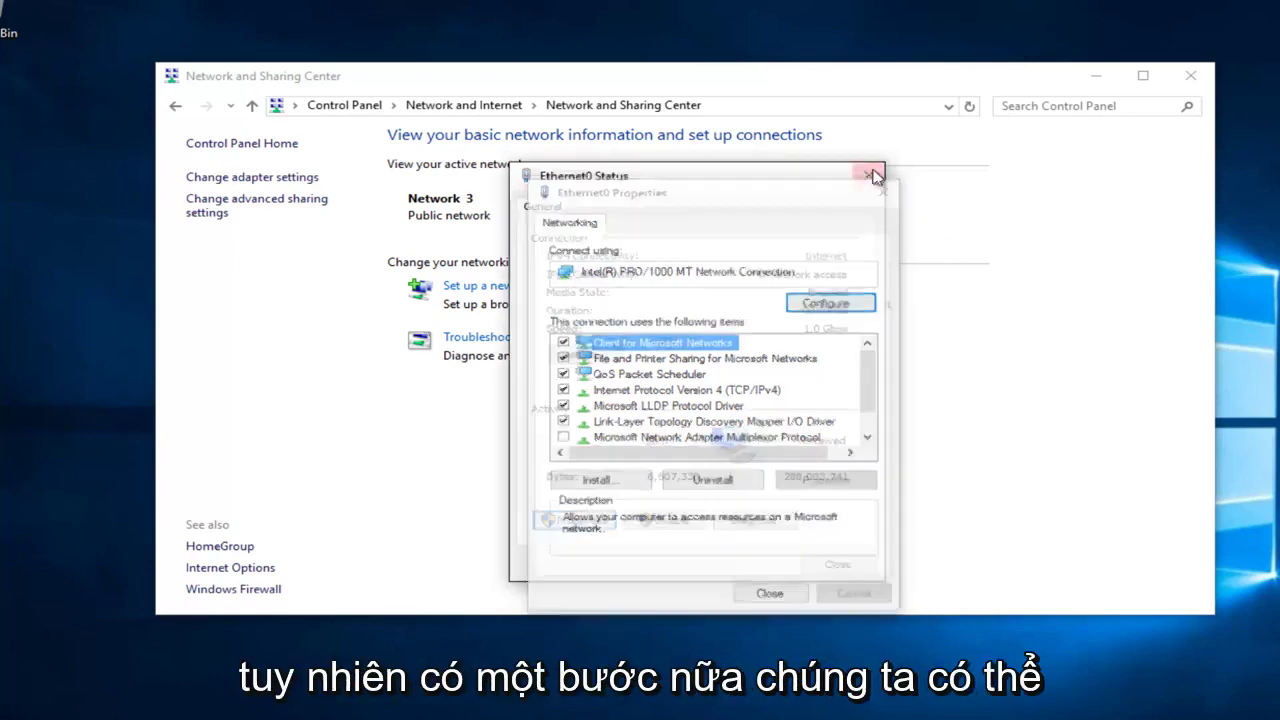
click(869, 175)
Step: Close the Network and Sharing Center and launch Command Prompt (Admin), approving the UAC prompt
click(1190, 75)
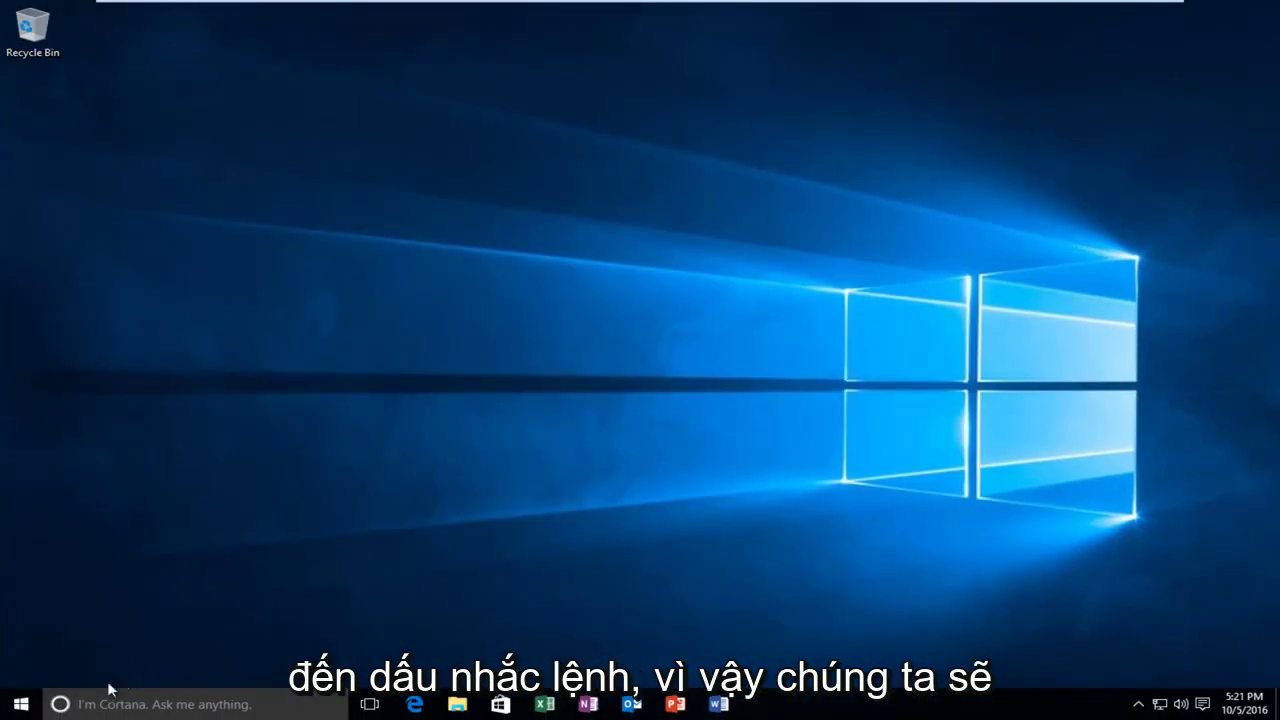
right_click(22, 708)
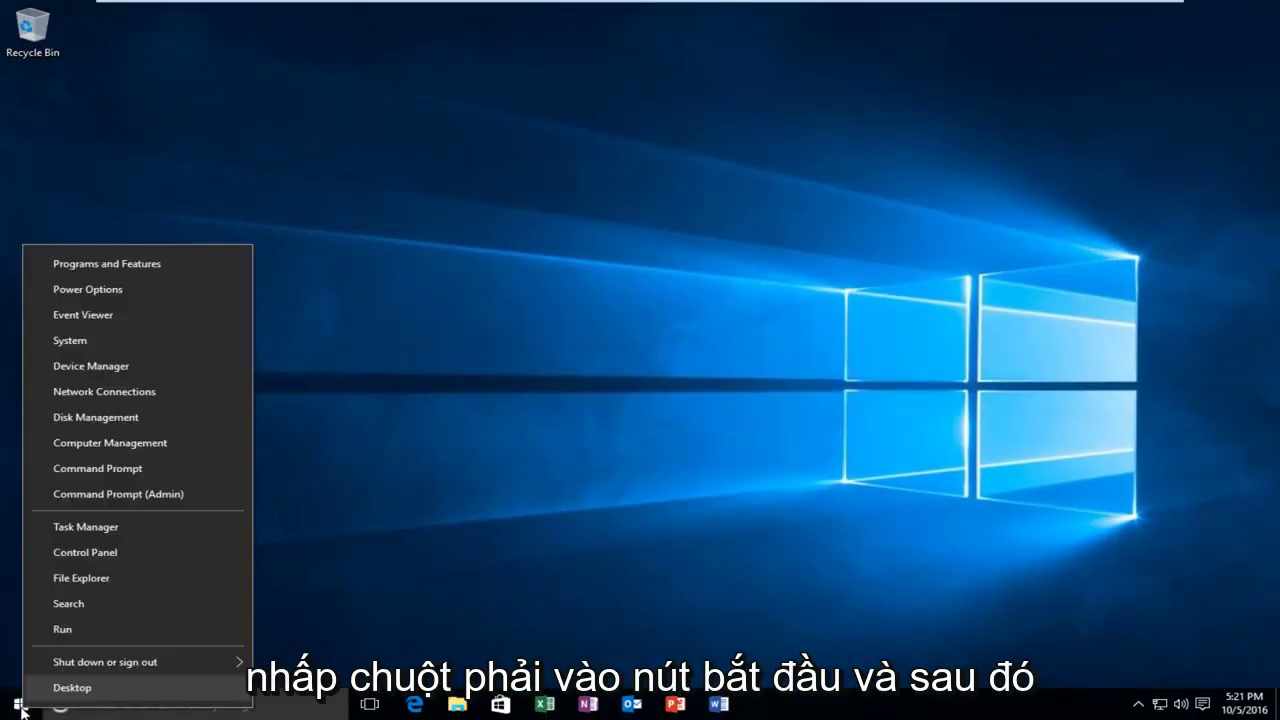
click(124, 497)
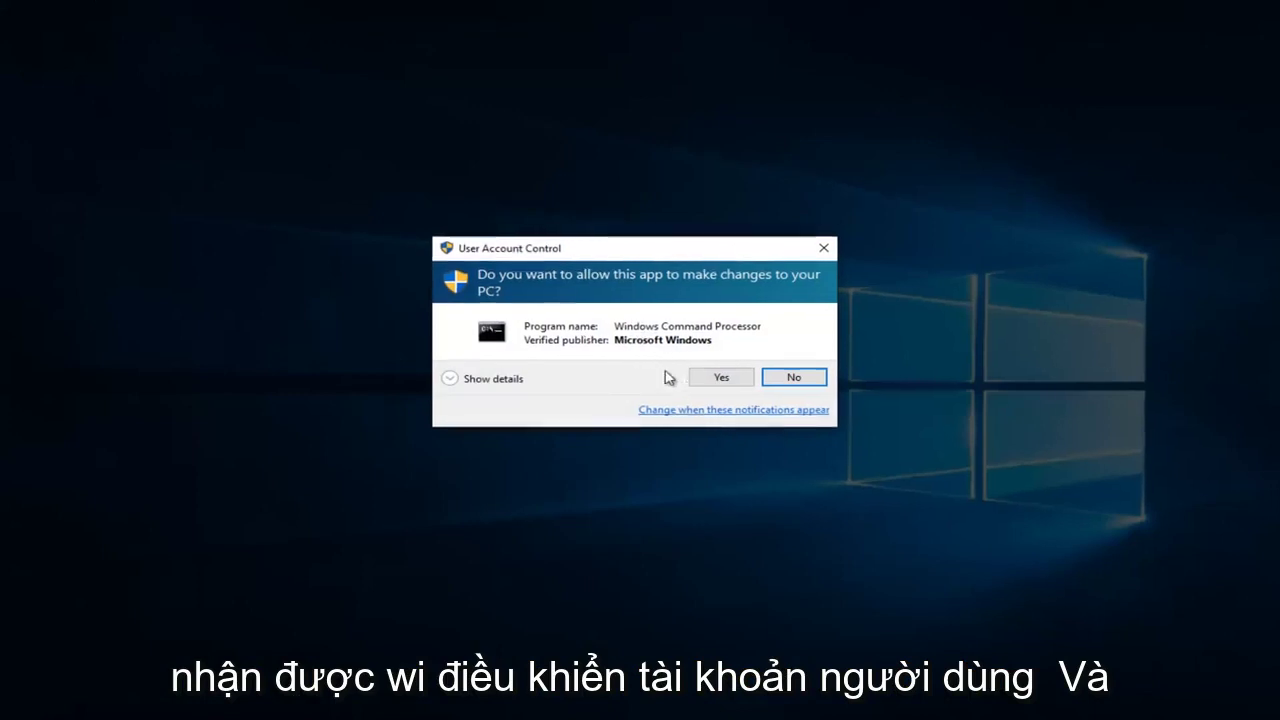
click(714, 378)
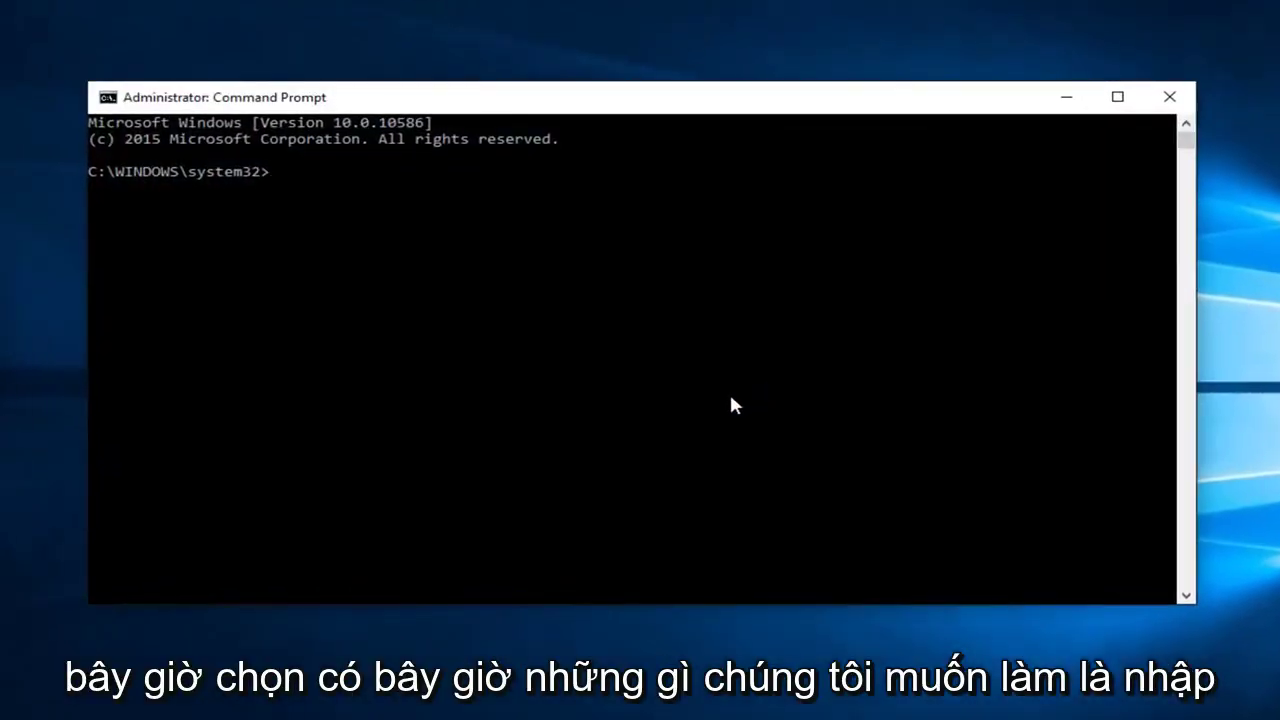
Step: Run ipconfig /flushdns and then ipconfig /renew
text(ipco)
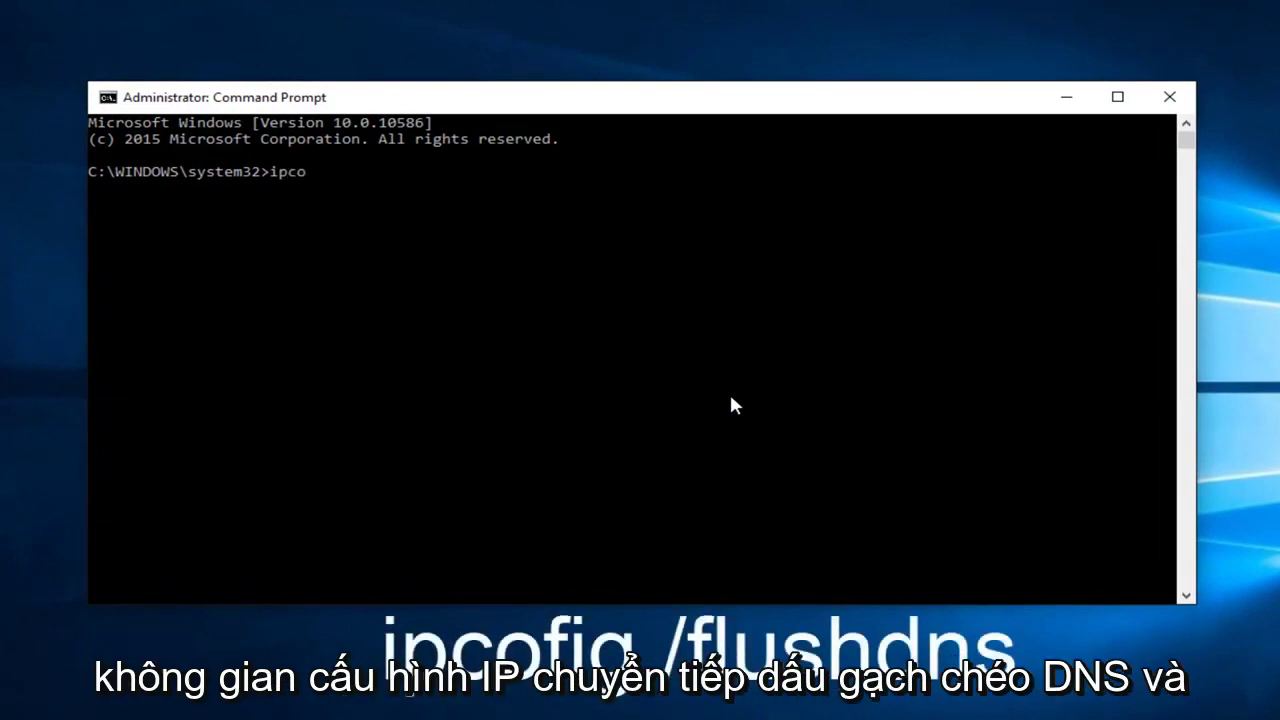
text(nfig /flushdns)
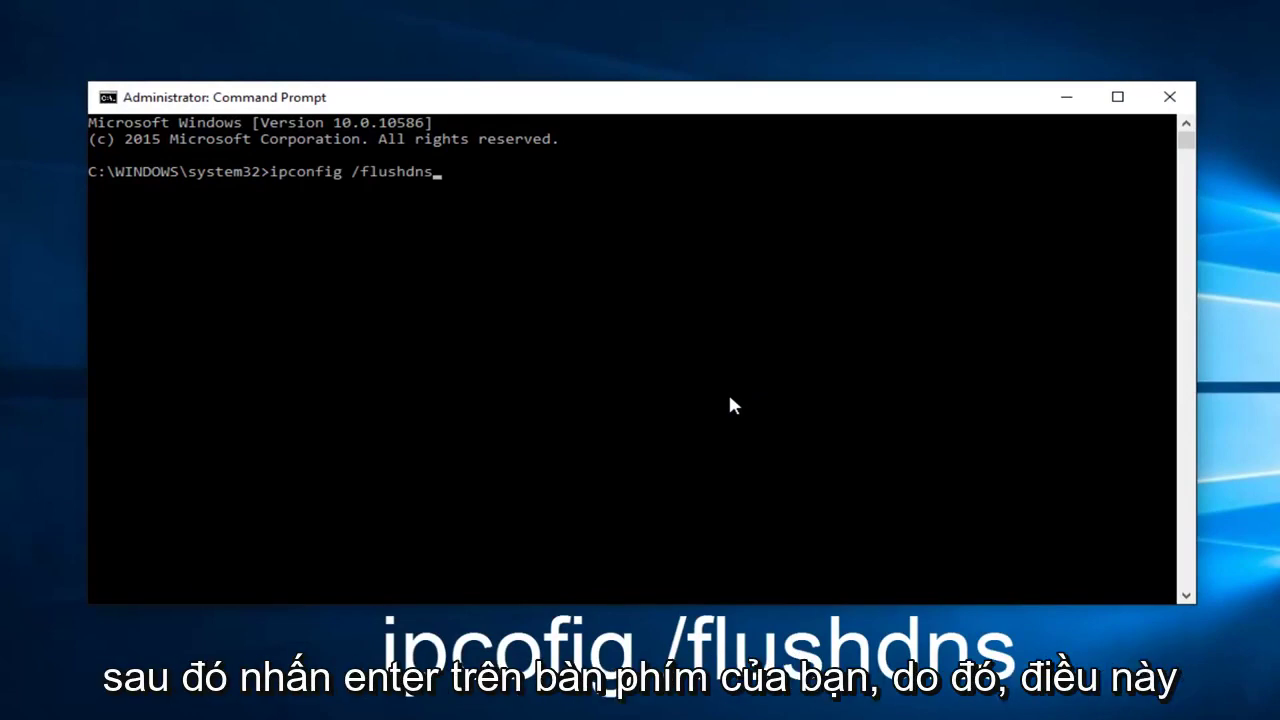
key(Return)
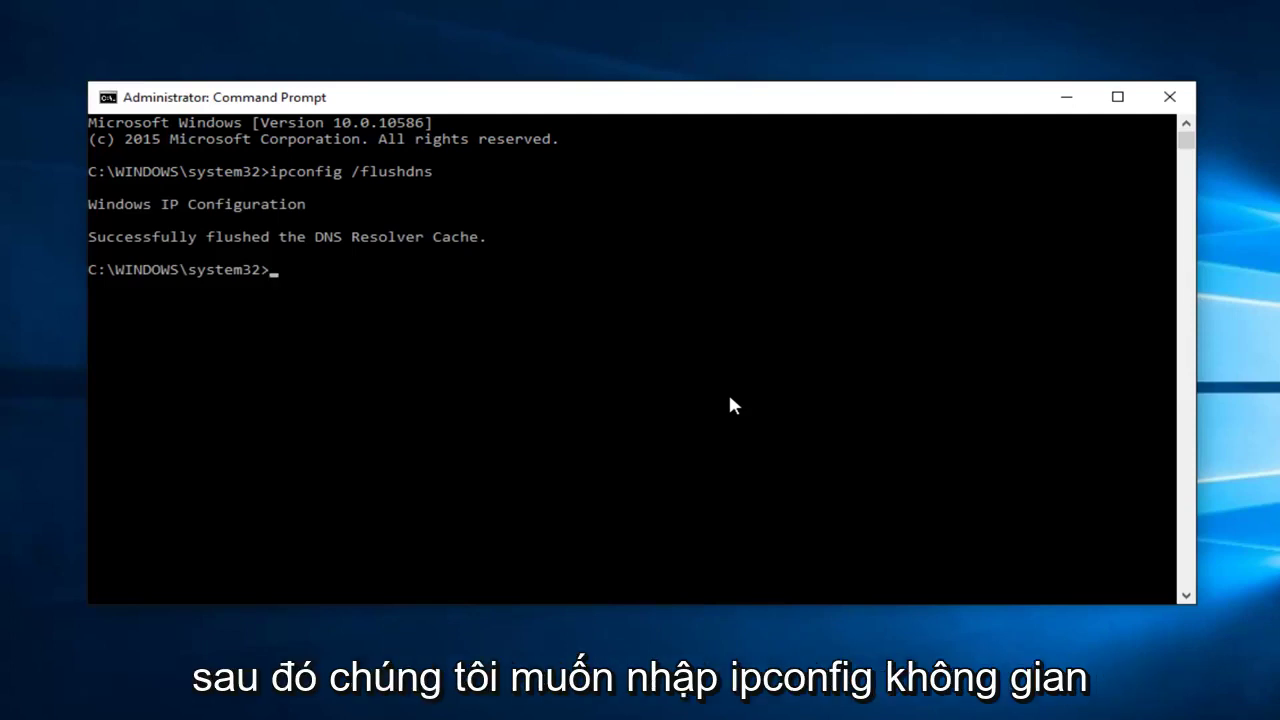
text(ipconfig)
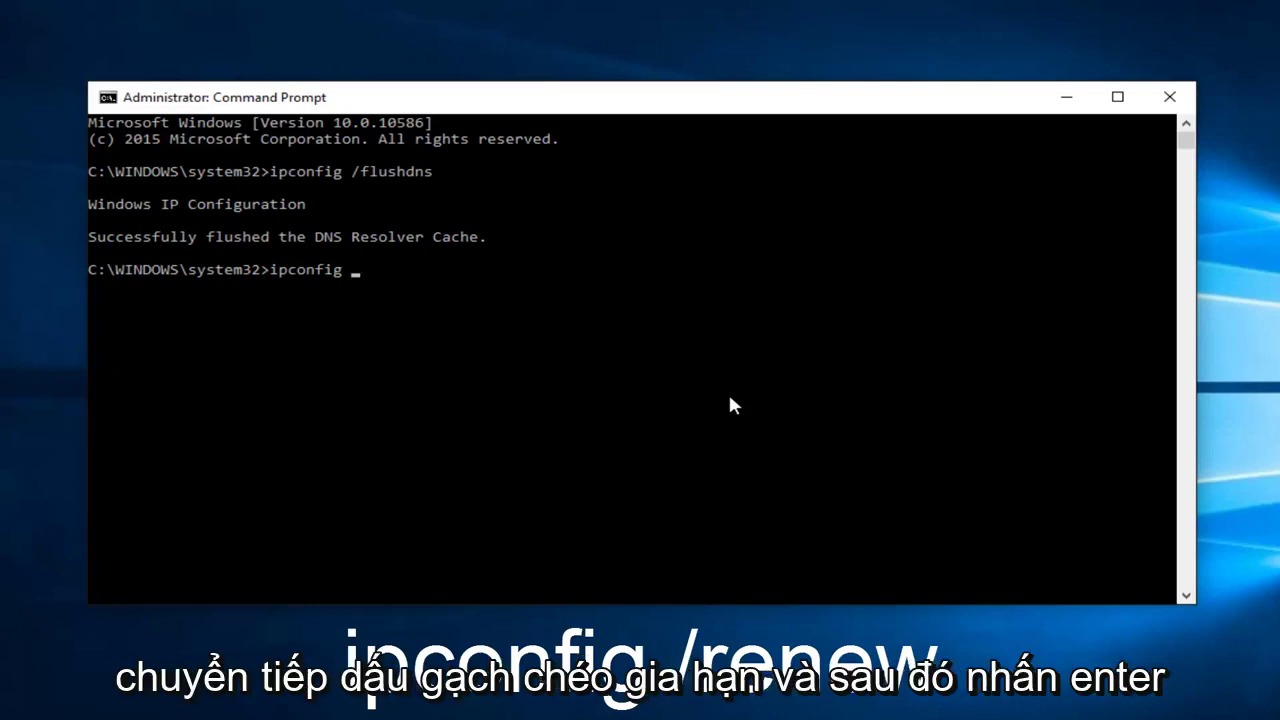
text( /renew)
key(Return)
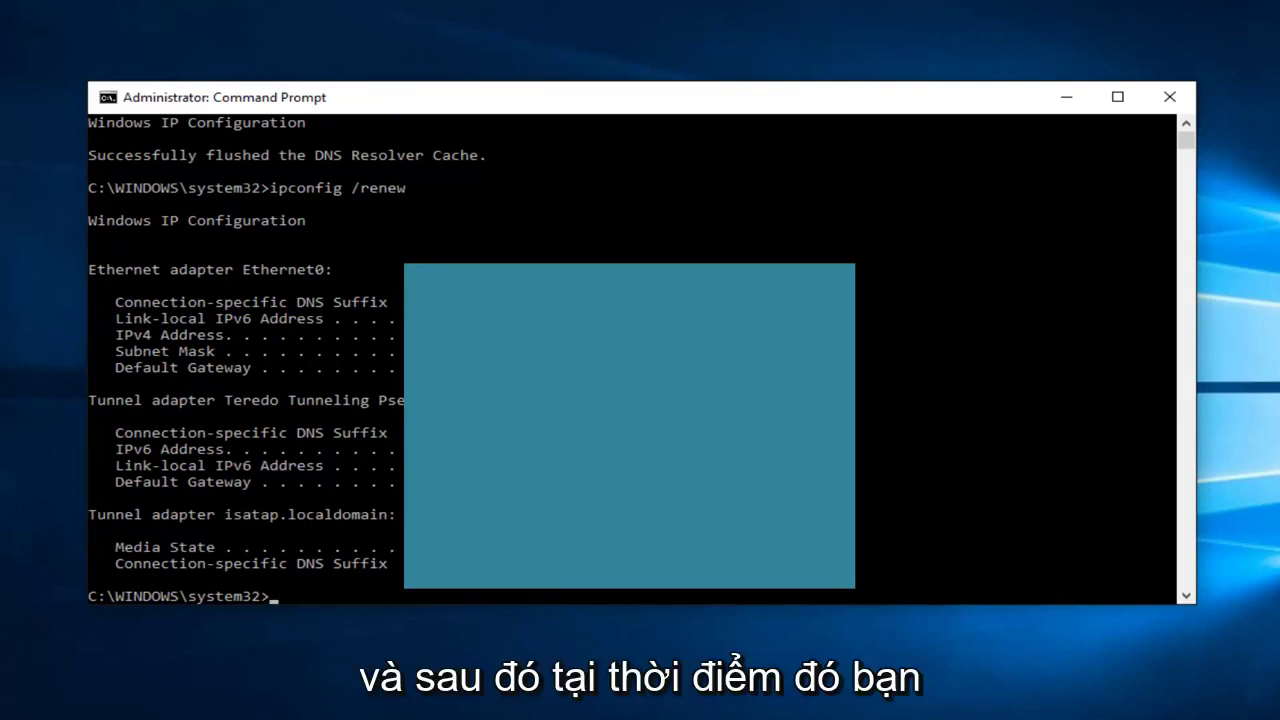
scroll(390, 470, down, 5)
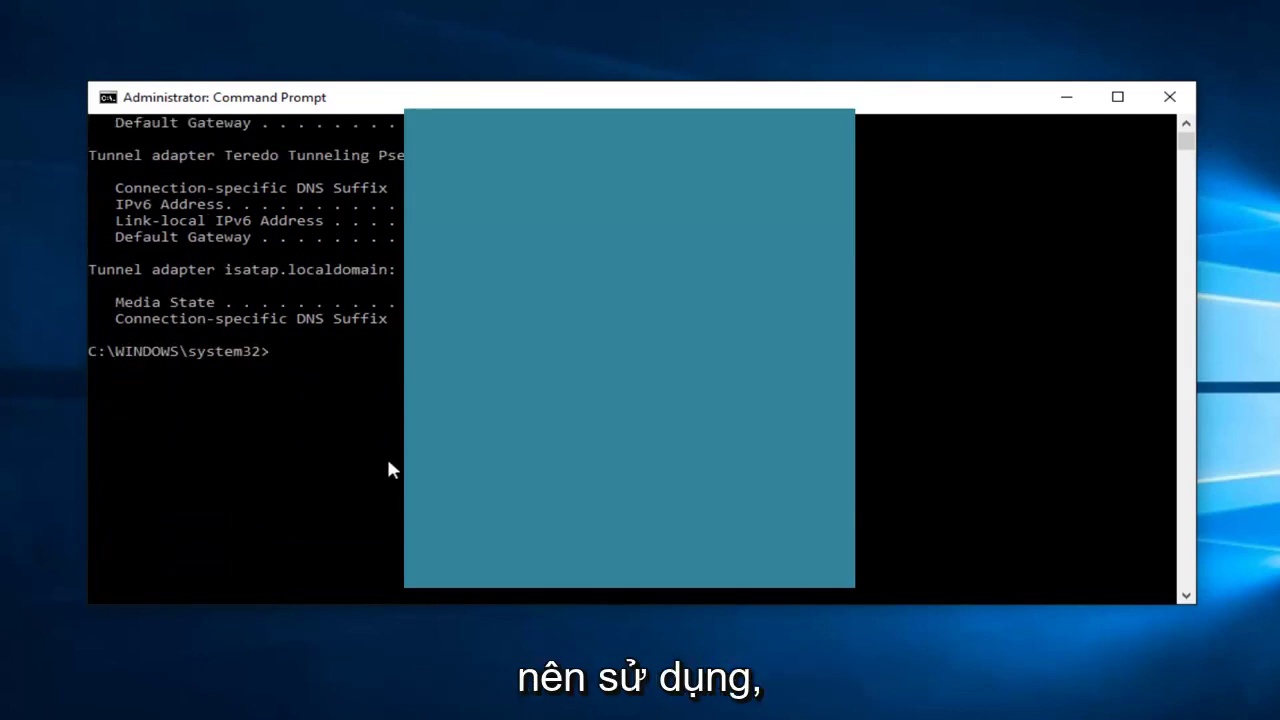
Step: Close the Administrator Command Prompt window
click(1169, 97)
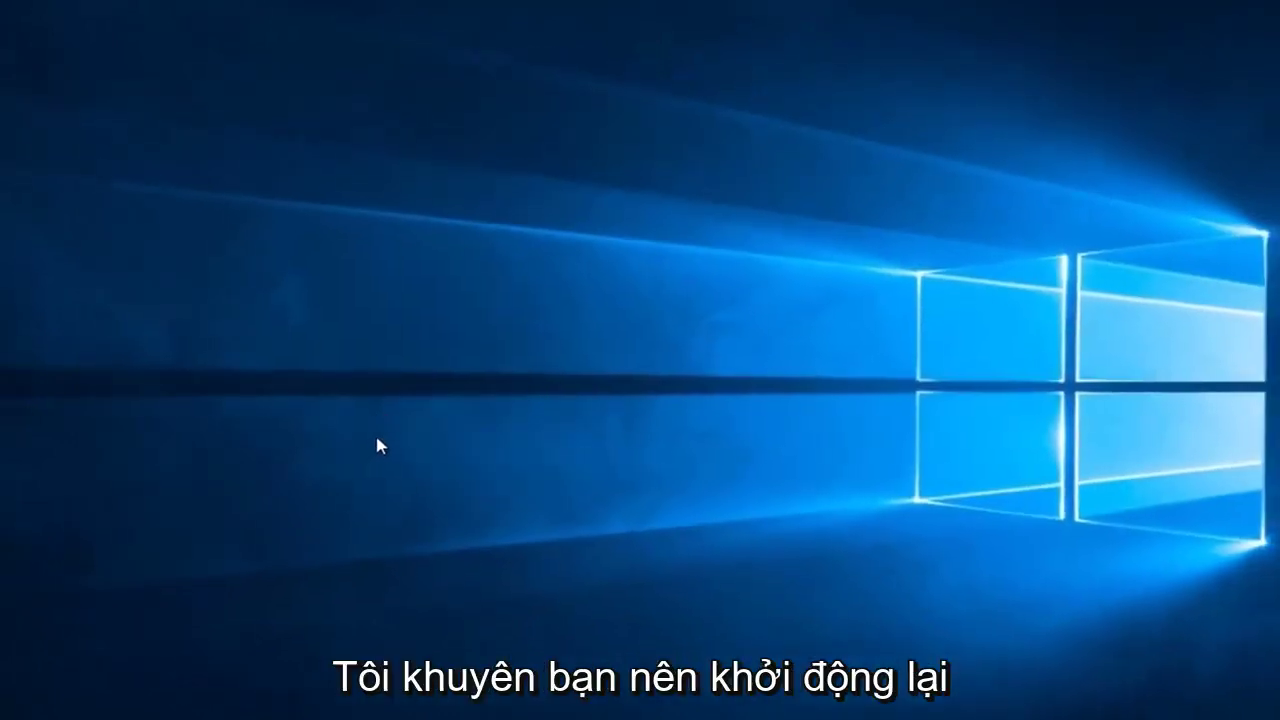